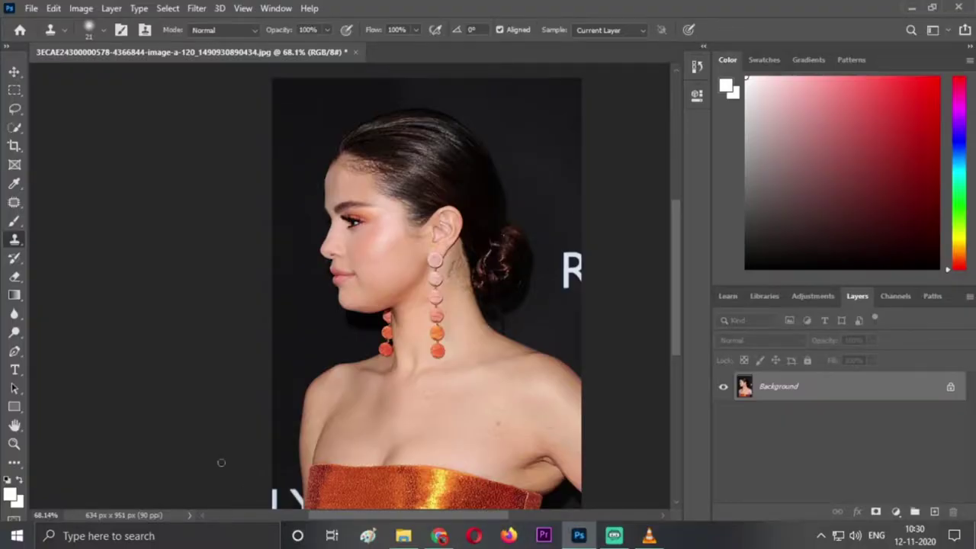
Zoom in to about 133% and centre the face, jawline and neck in the window
scroll(211, 447, up, 2)
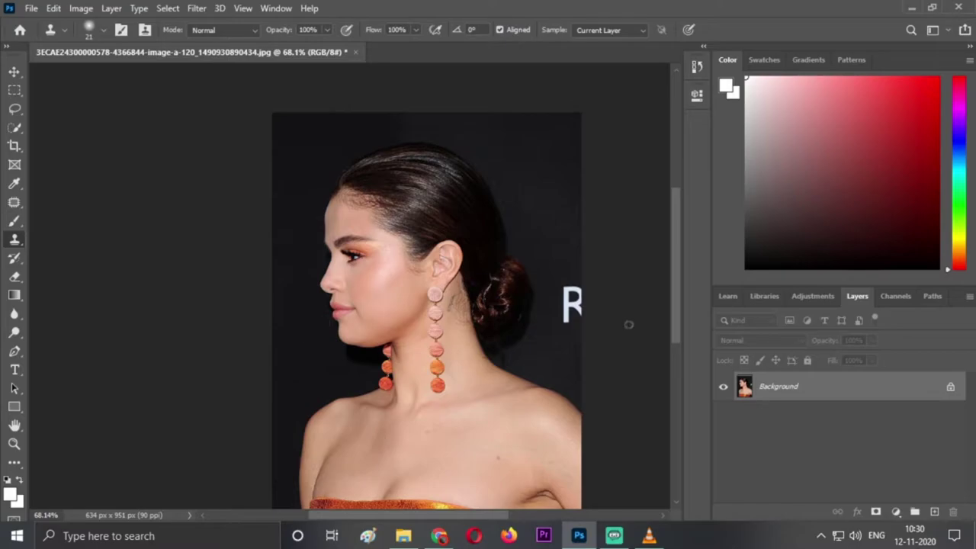
scroll(646, 318, up, 1)
scroll(31, 324, up, 1)
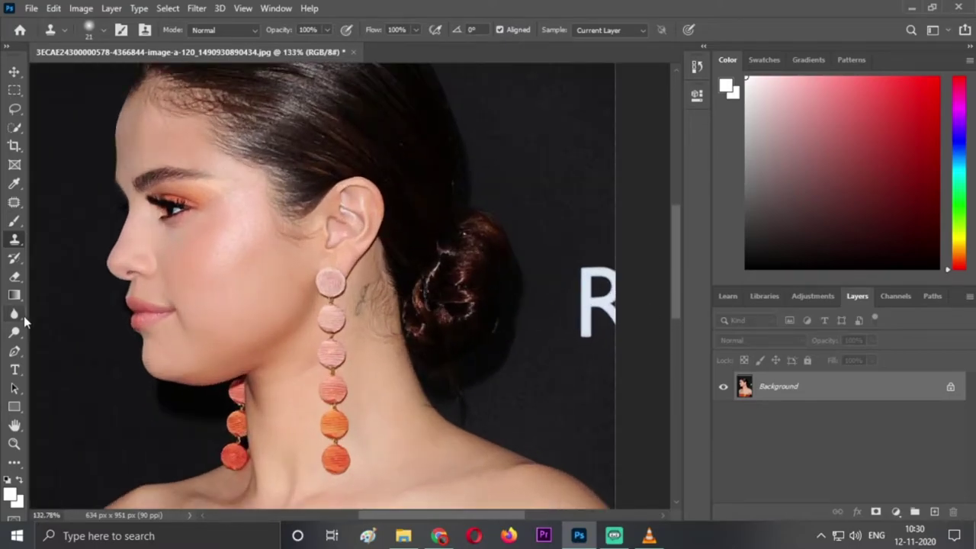
drag(426, 520, 380, 517)
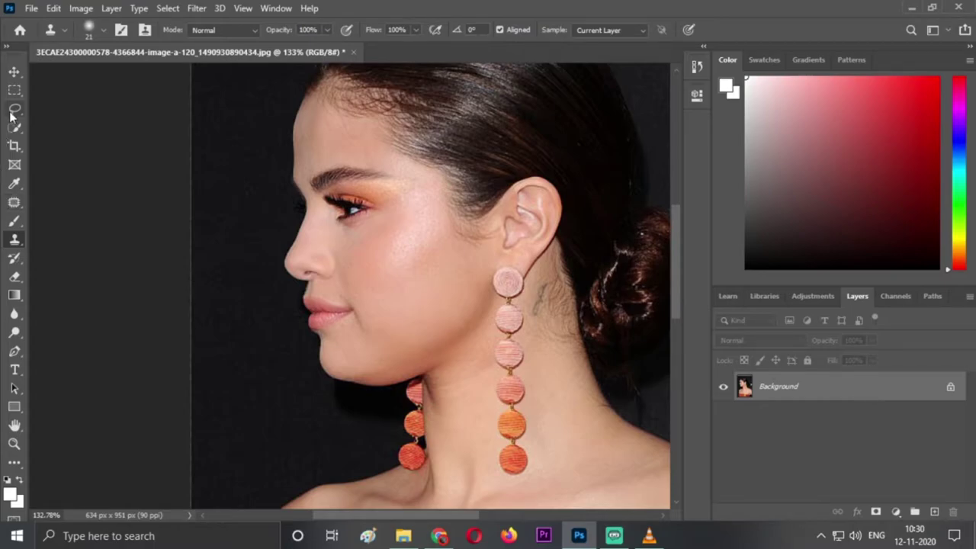
Draw a freehand Lasso selection around the double chin below the jaw
drag(14, 108, 59, 114)
click(60, 114)
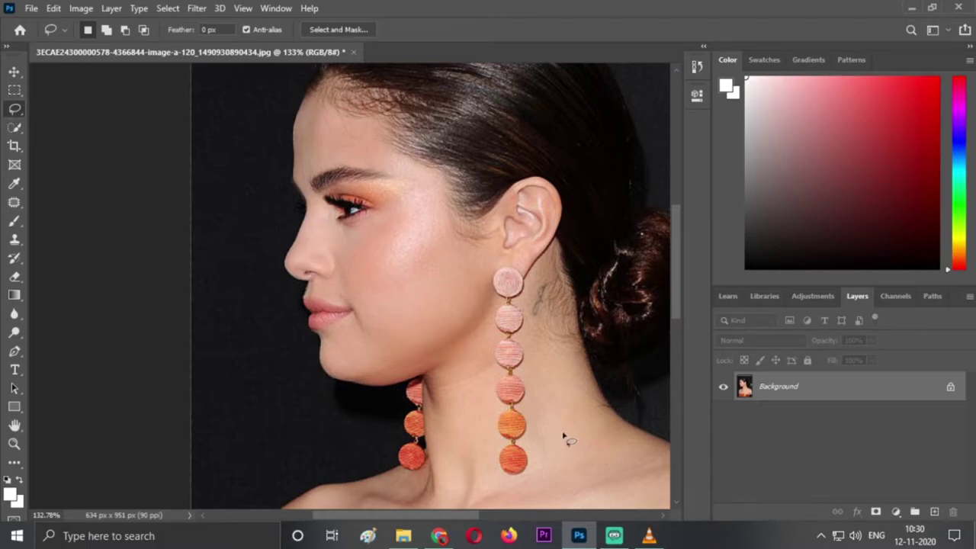
mouse_move(439, 347)
mouse_down()
mouse_move(359, 372)
mouse_move(381, 398)
mouse_move(426, 391)
mouse_move(452, 358)
mouse_up()
Apply a 5-pixel feather radius to the chin selection
key(shift+F6)
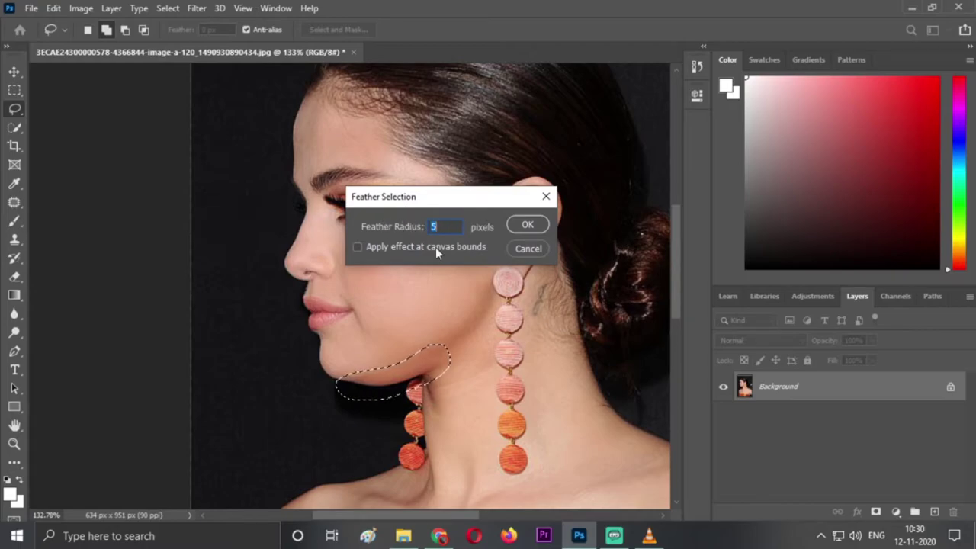
click(523, 224)
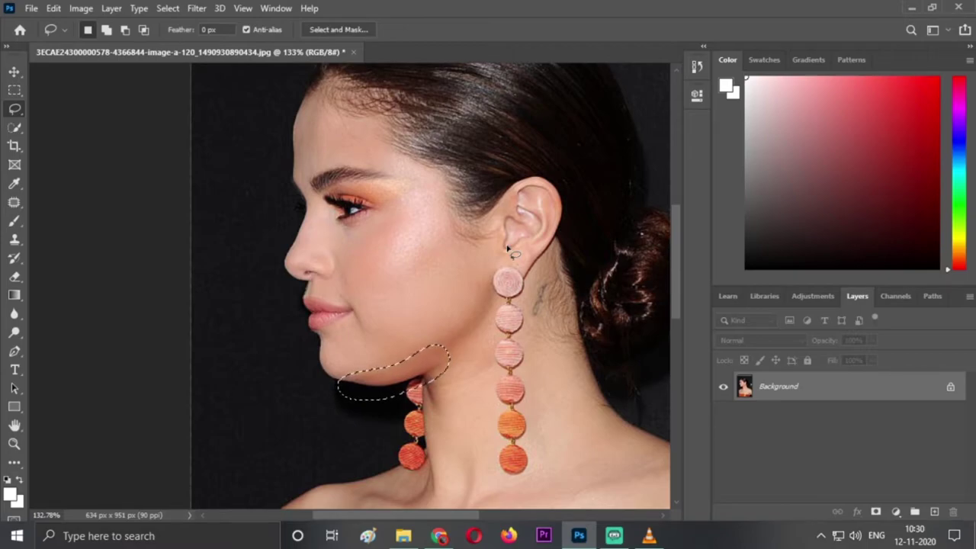
Copy the chin to Layer 1, duplicate it as Layer 1 copy clipped to Layer 1, and start Free Transform
key(ctrl+j)
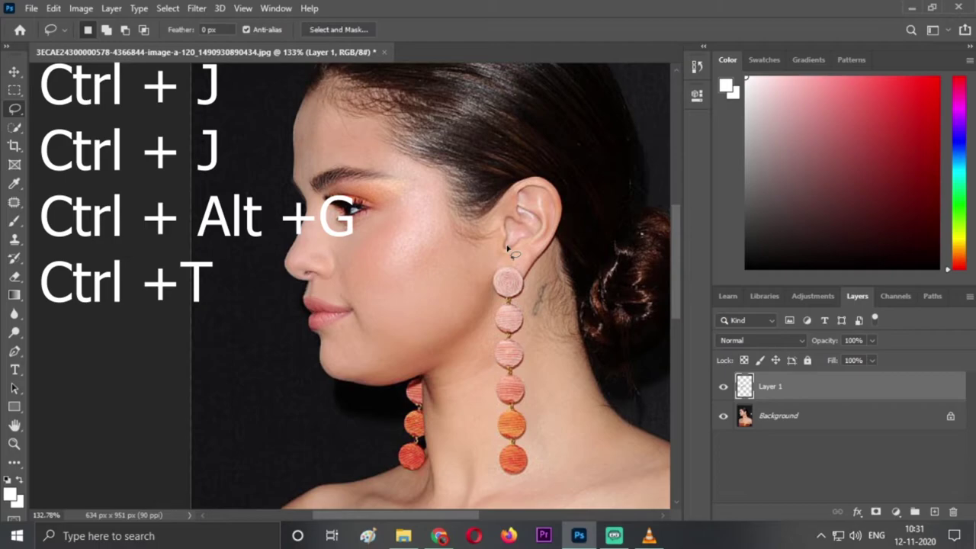
key(ctrl+j)
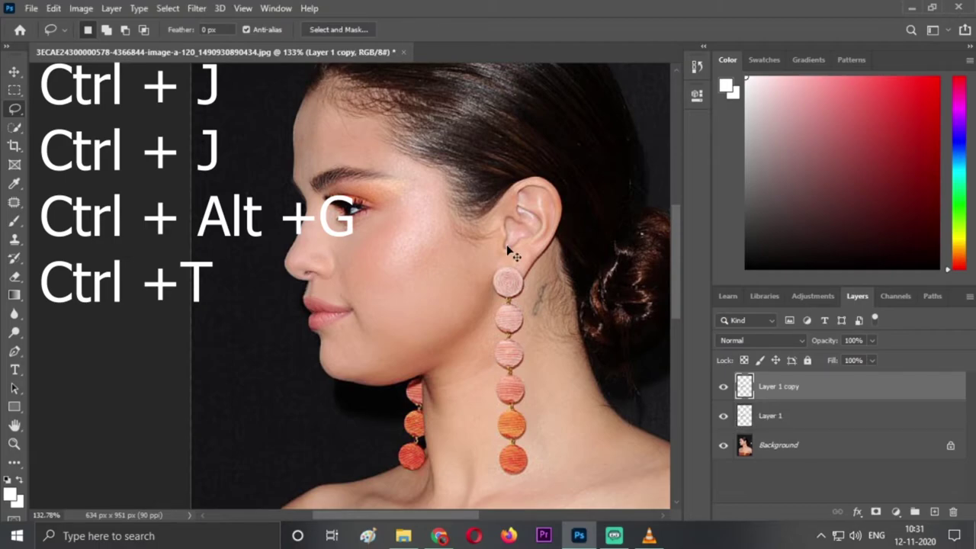
key(ctrl+alt+g)
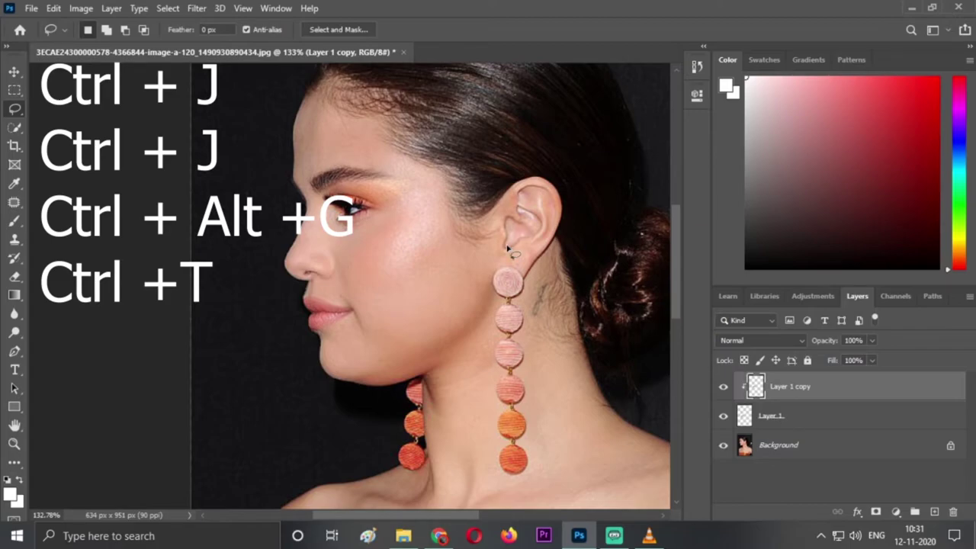
key(ctrl+t)
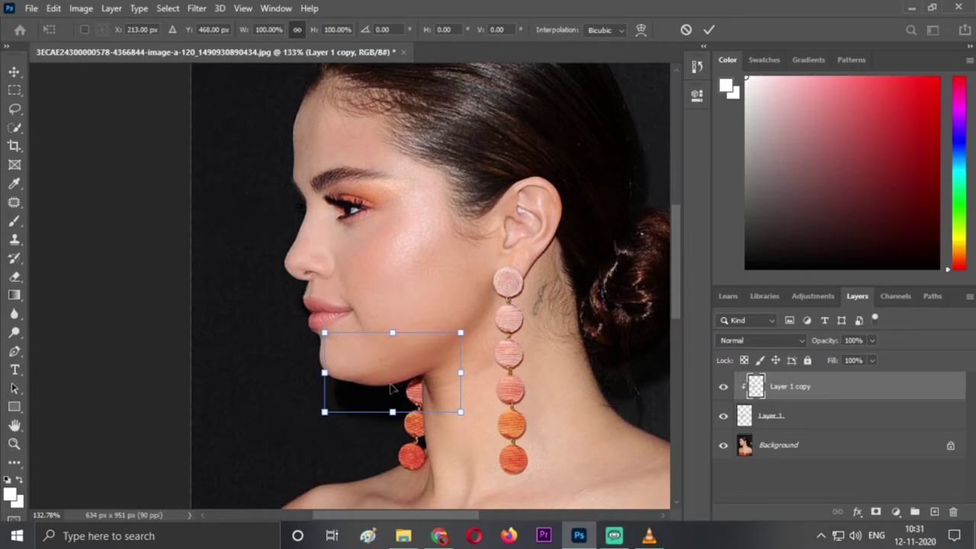
Switch the chin copy's transform to Warp and drag its bottom edge upward
right_click(391, 390)
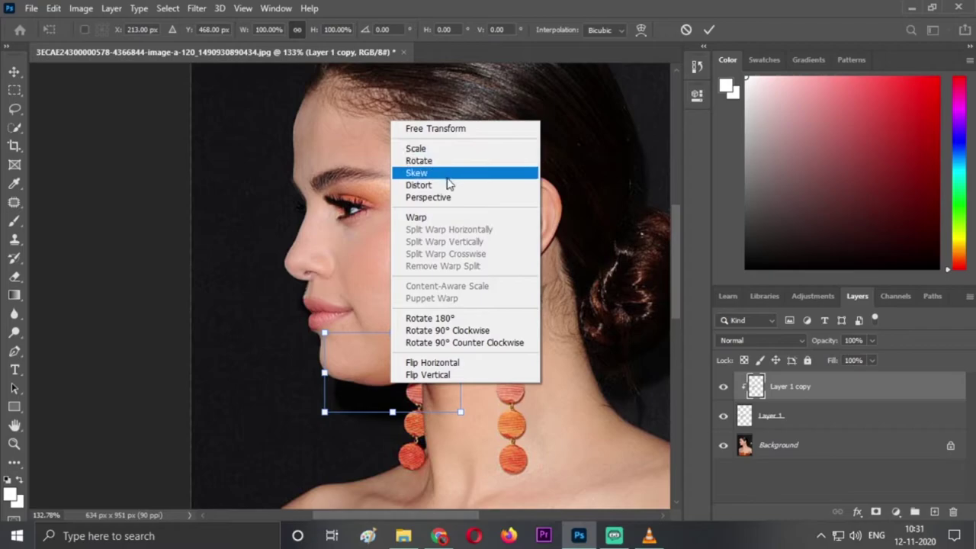
click(449, 222)
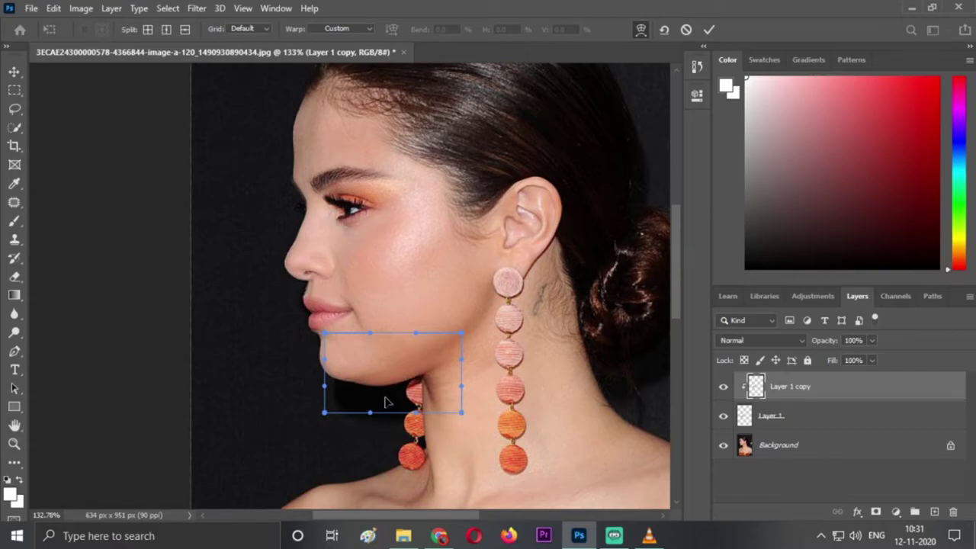
mouse_move(385, 402)
mouse_down()
mouse_move(386, 391)
mouse_move(355, 399)
mouse_move(431, 410)
mouse_move(442, 378)
mouse_move(381, 399)
mouse_move(396, 402)
mouse_move(375, 397)
mouse_move(385, 396)
mouse_up()
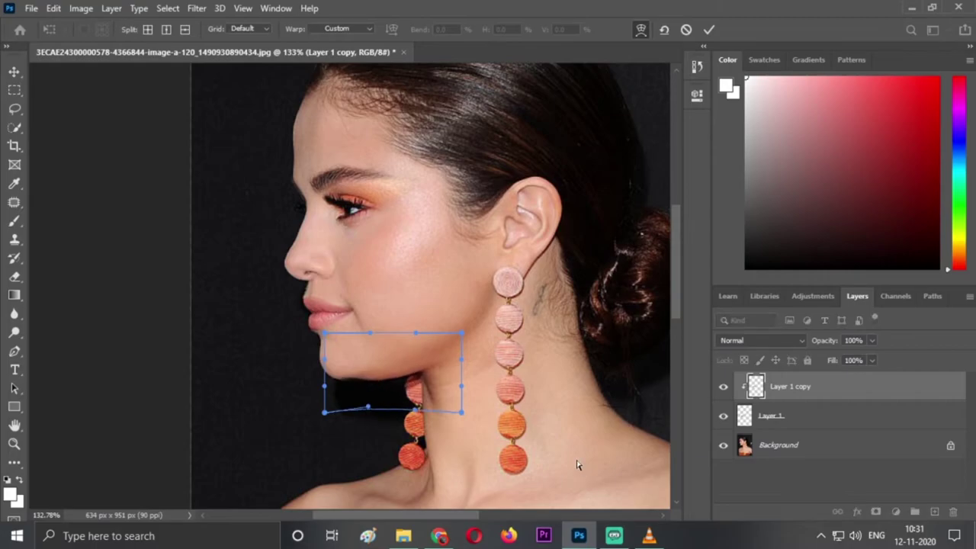
Commit the chin warp and select the Background layer
click(810, 444)
scroll(649, 405, down, 5)
scroll(606, 399, down, 2)
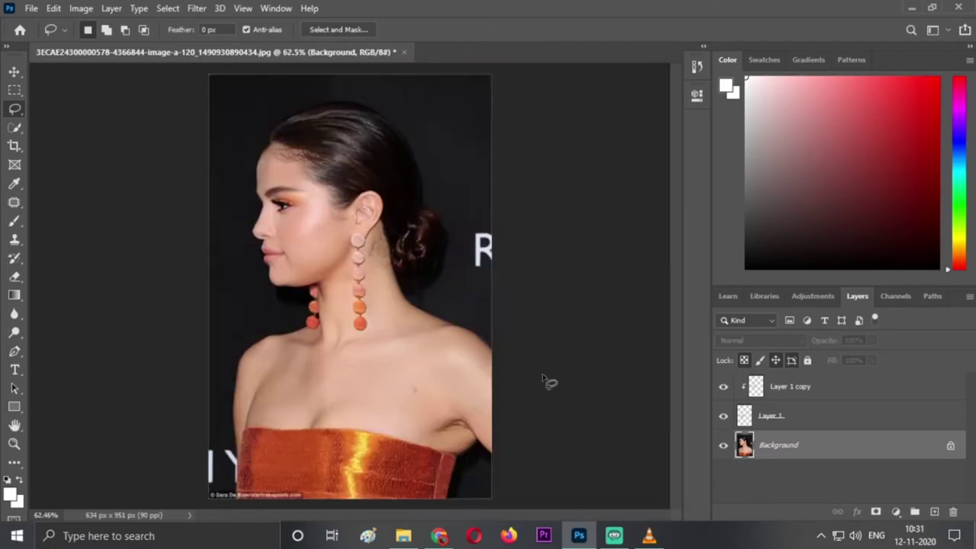
Toggle Layer 1's visibility repeatedly to compare the jaw before and after
click(722, 416)
click(722, 416)
click(721, 417)
click(723, 415)
scroll(313, 293, up, 4)
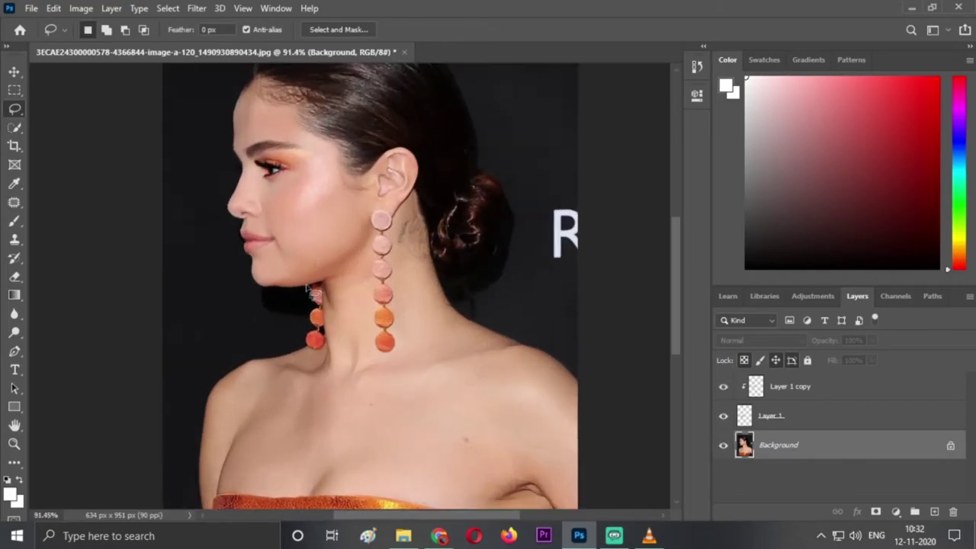
click(723, 415)
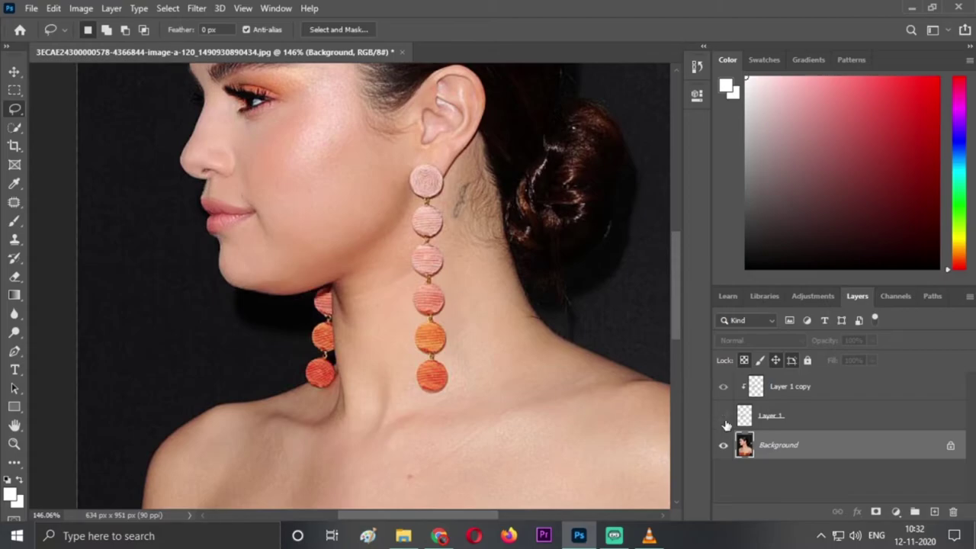
click(722, 415)
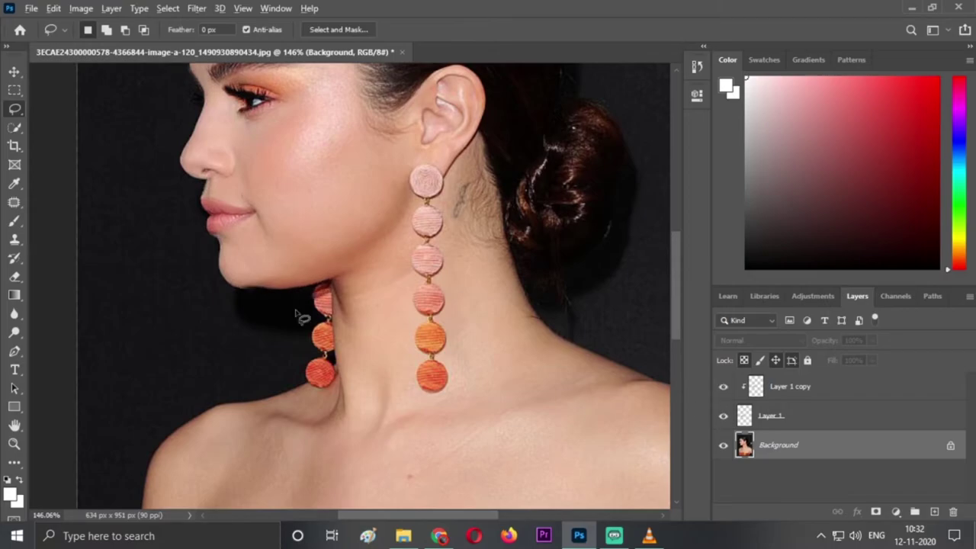
scroll(279, 314, up, 2)
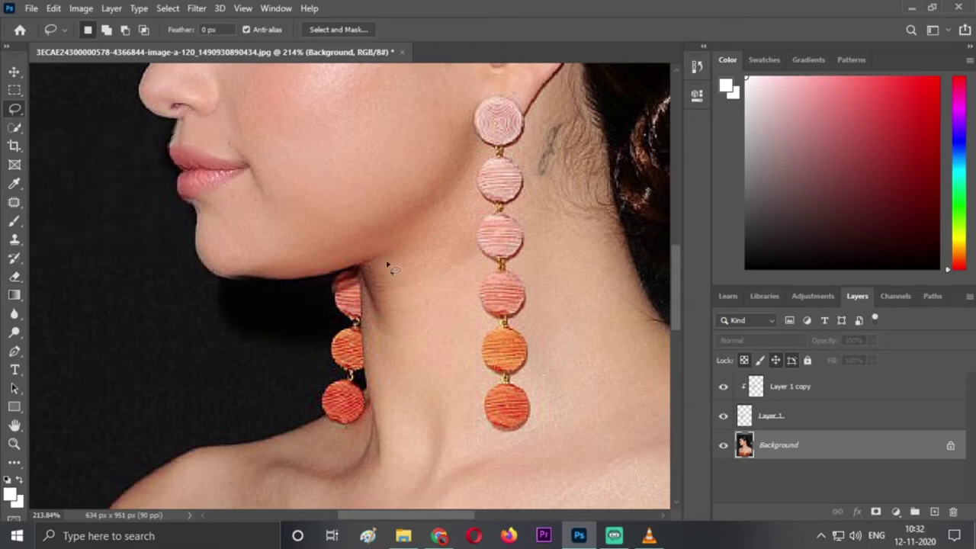
Lasso the remaining chin fold, feather it 5 px, and copy it to Layer 2 and Layer 2 copy
mouse_move(359, 244)
mouse_down()
mouse_move(206, 272)
mouse_move(357, 298)
mouse_move(384, 275)
mouse_move(373, 252)
mouse_up()
key(shift+F6)
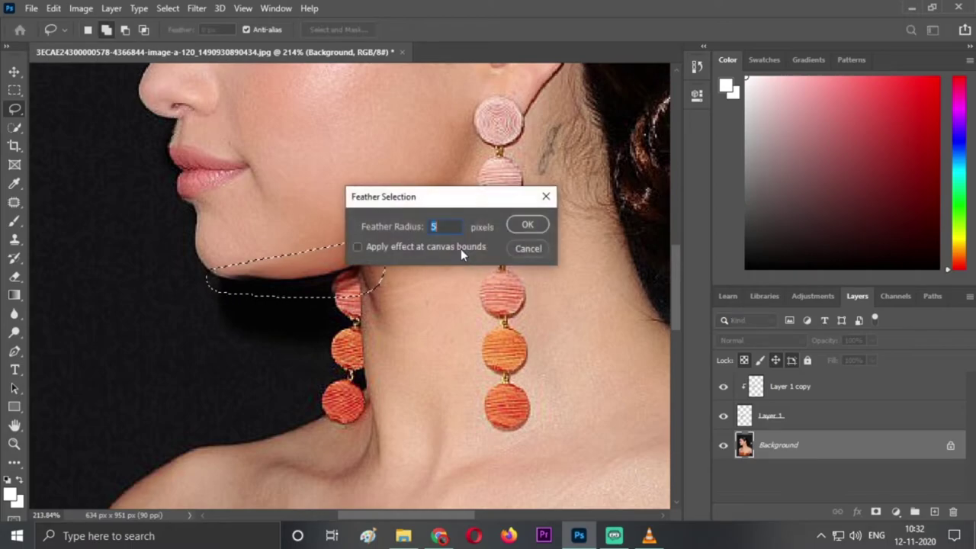
click(527, 224)
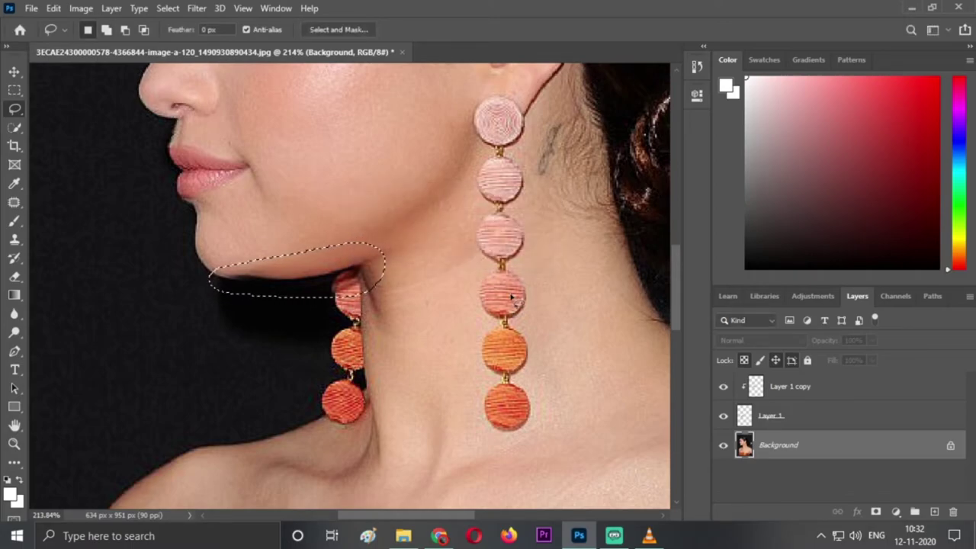
key(ctrl+j)
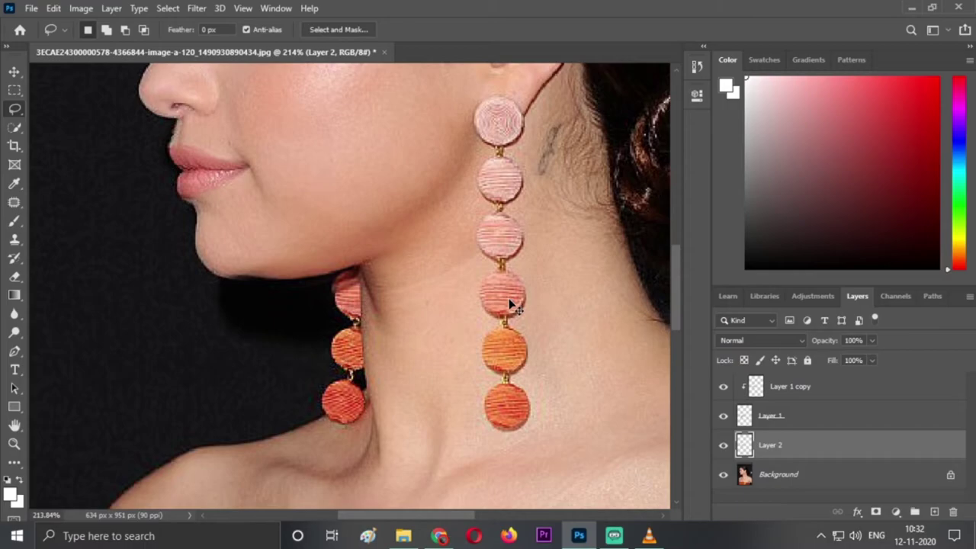
key(ctrl+j)
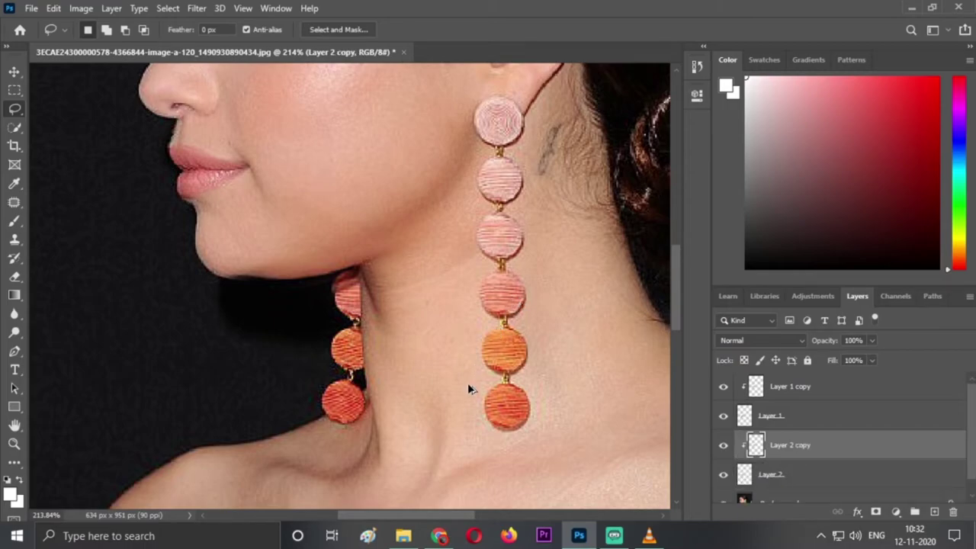
Warp Layer 2 copy so its lower chin edge lifts upward, then apply the warp
key(ctrl+t)
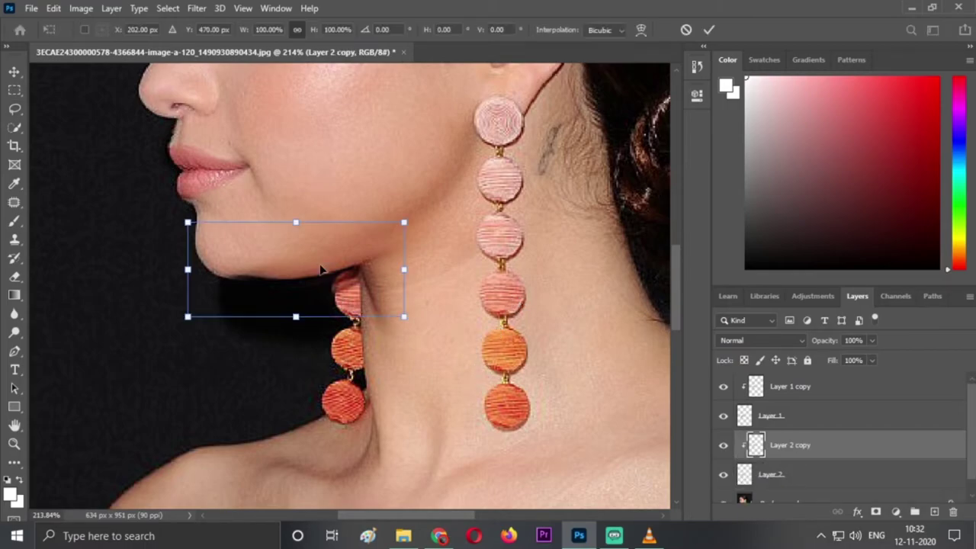
right_click(318, 261)
click(333, 355)
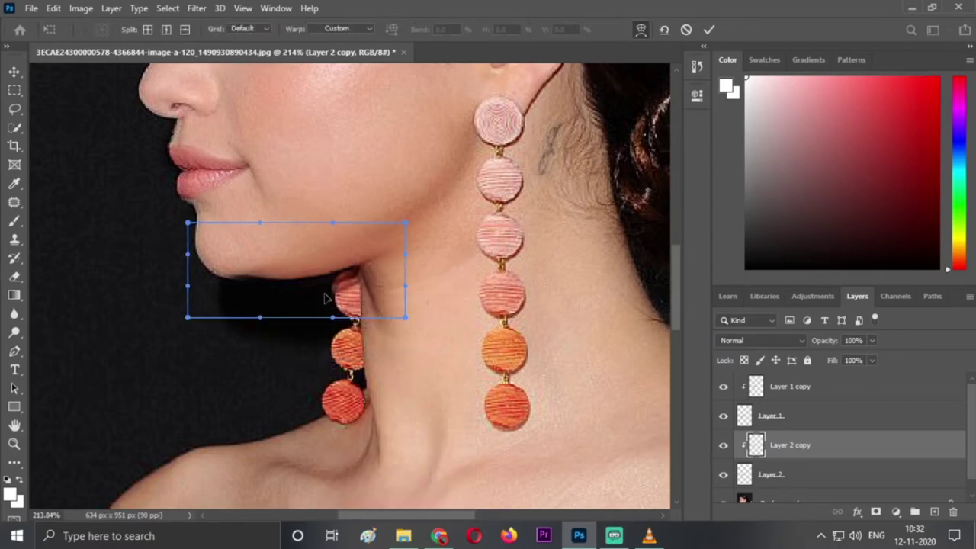
drag(325, 298, 358, 276)
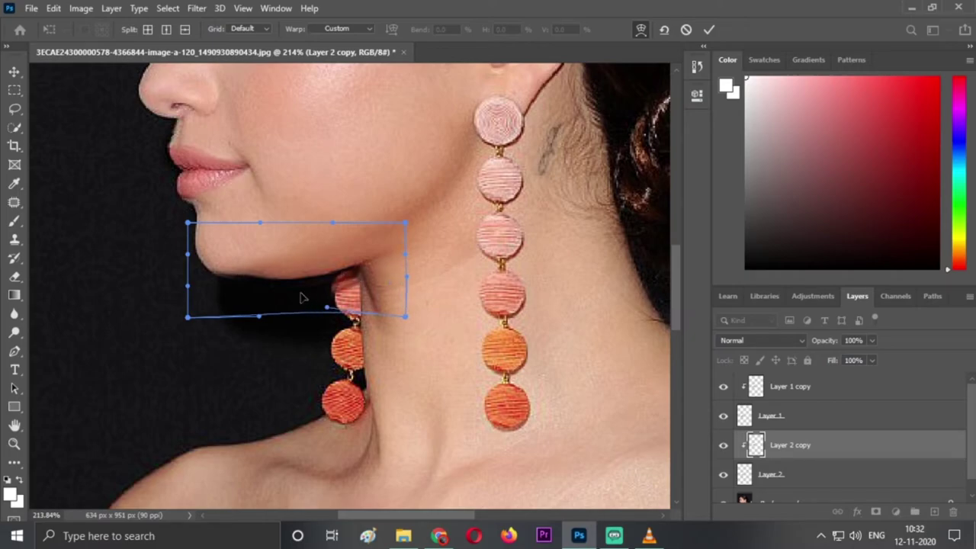
mouse_move(301, 297)
mouse_down()
mouse_move(300, 286)
mouse_move(302, 294)
mouse_up()
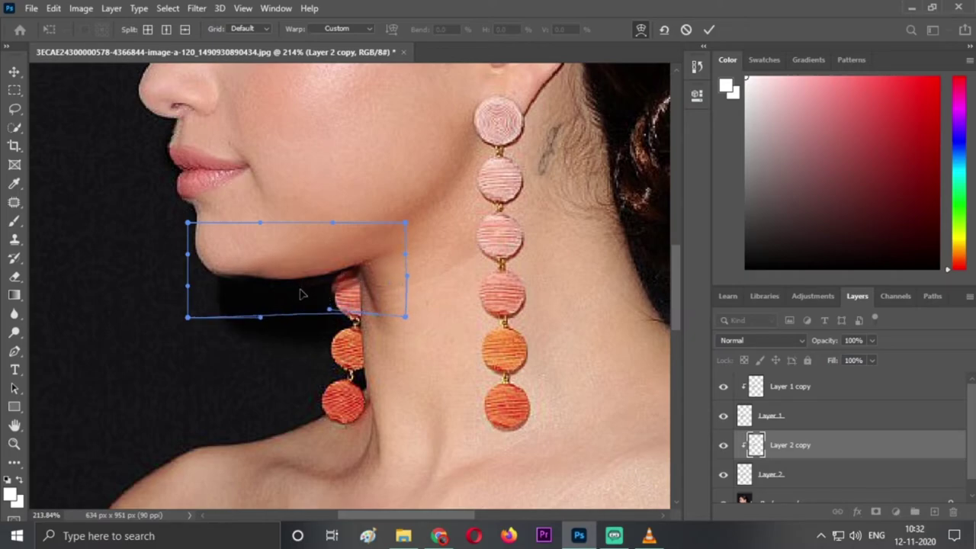
scroll(597, 412, down, 3)
scroll(812, 476, down, 1)
key(Return)
click(806, 488)
key(l)
scroll(488, 373, down, 5)
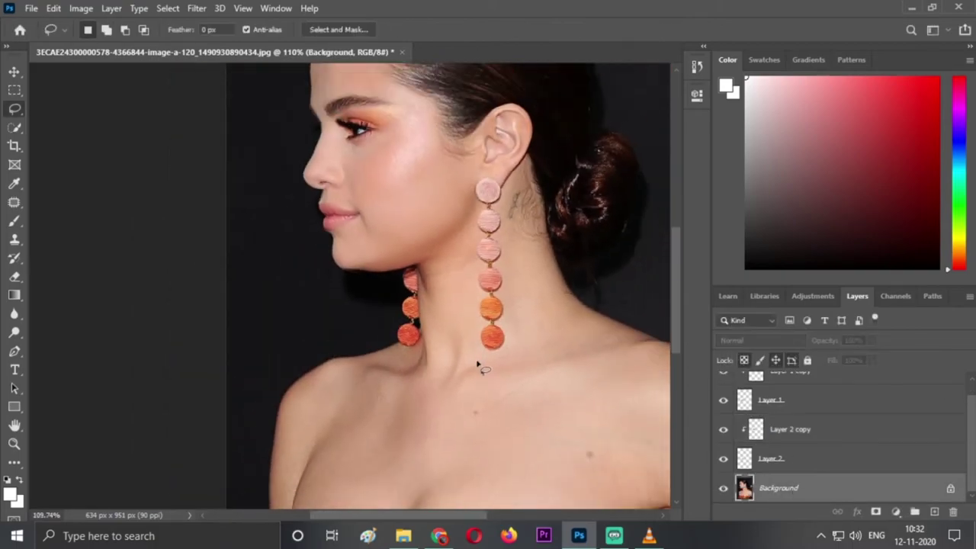
Toggle Layer 1 copy and Layer 1 visibility to compare the jaw with and without them
scroll(476, 370, down, 1)
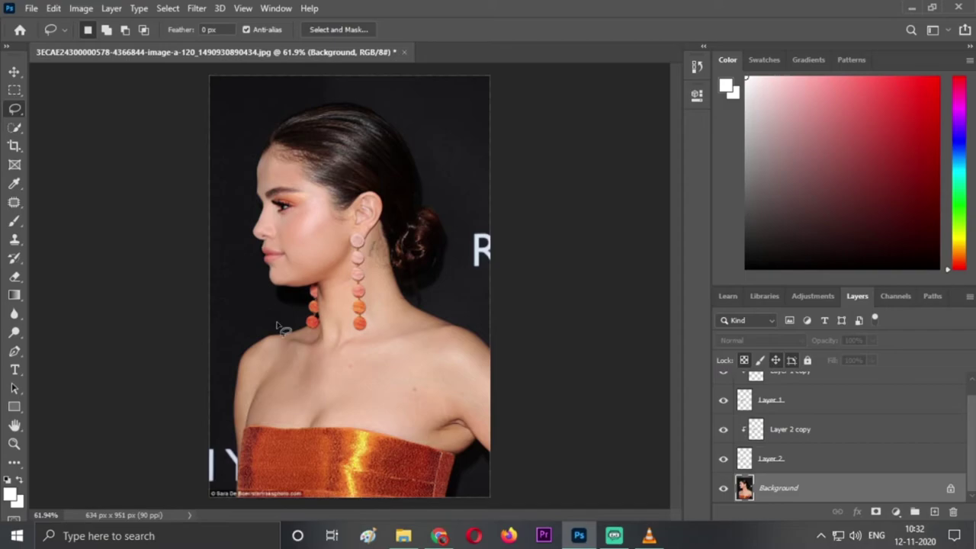
scroll(313, 314, up, 3)
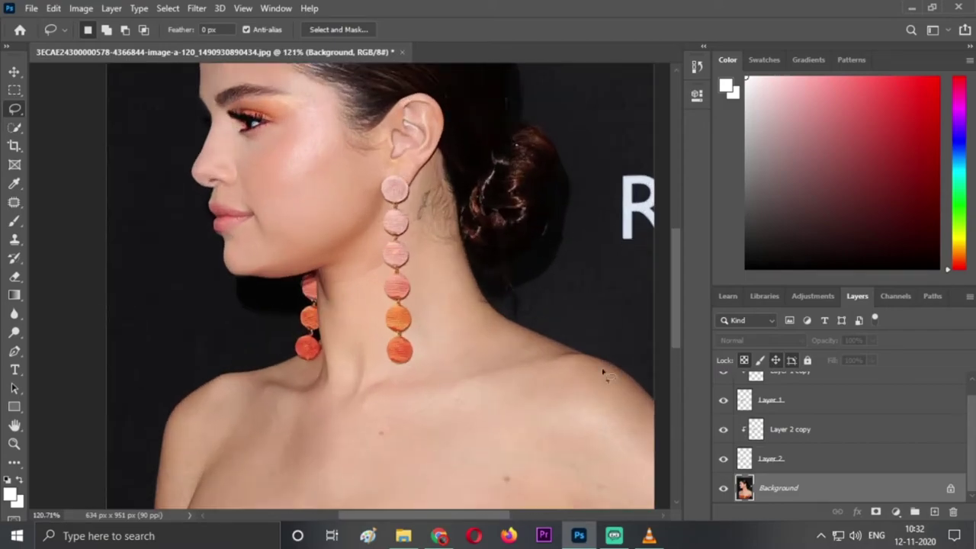
scroll(751, 417, up, 1)
click(724, 387)
click(724, 387)
click(724, 386)
click(727, 389)
click(726, 389)
click(727, 389)
click(726, 389)
click(726, 418)
click(725, 418)
Delete Layer 2, Layer 2 copy, Layer 1 and Layer 1 copy, leaving only Background
click(807, 387)
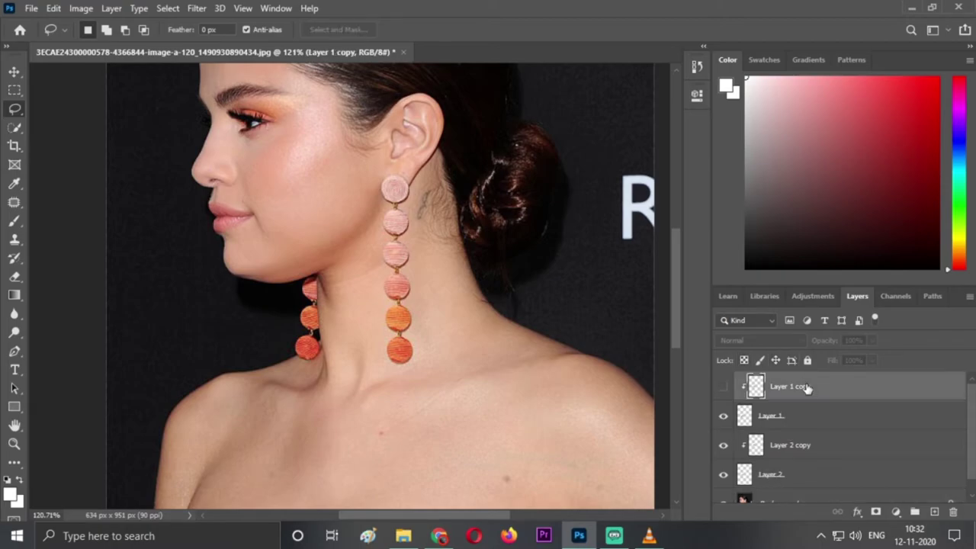
scroll(793, 442, down, 1)
click(788, 462)
key(Delete)
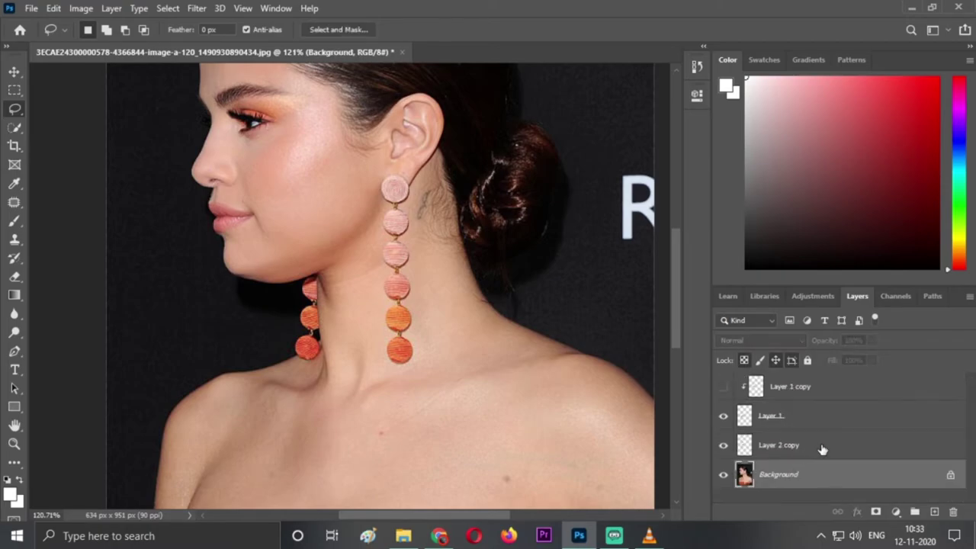
click(822, 449)
key(Delete)
click(822, 415)
key(Delete)
click(826, 389)
key(Delete)
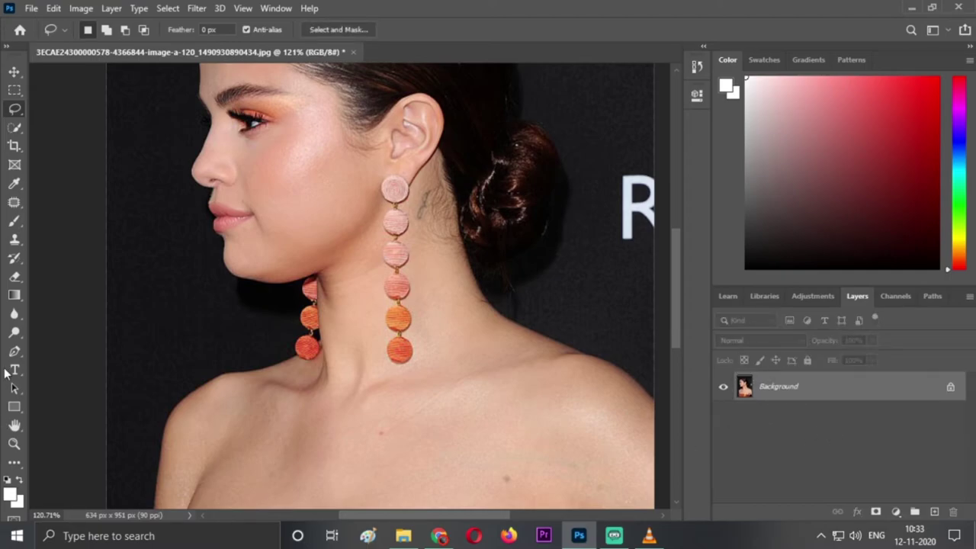
Lasso the double chin under the jawline and feather the selection by 5 px
scroll(203, 276, up, 1)
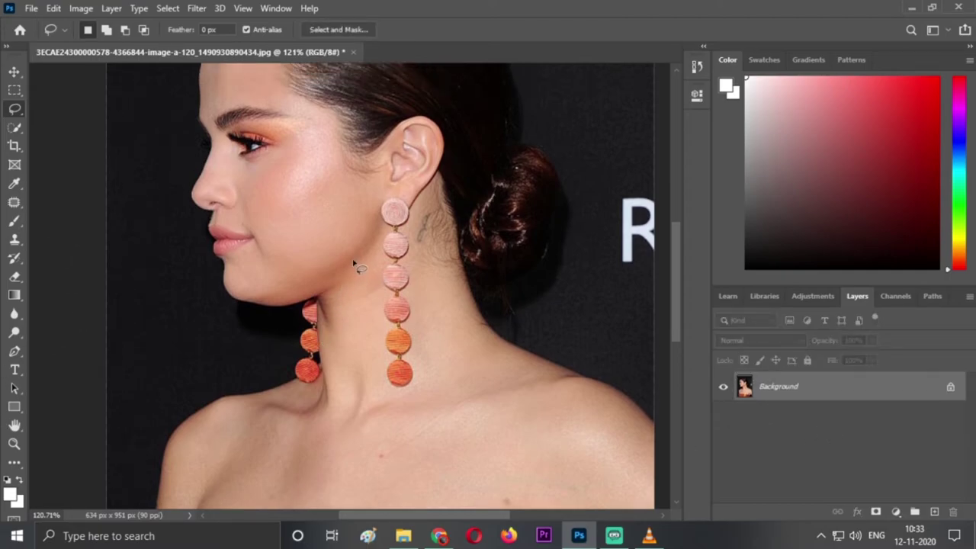
mouse_move(353, 264)
mouse_down()
mouse_move(256, 301)
mouse_move(252, 320)
mouse_move(366, 274)
mouse_move(344, 268)
mouse_move(313, 297)
mouse_up()
right_click(309, 287)
key(Escape)
key(shift+F6)
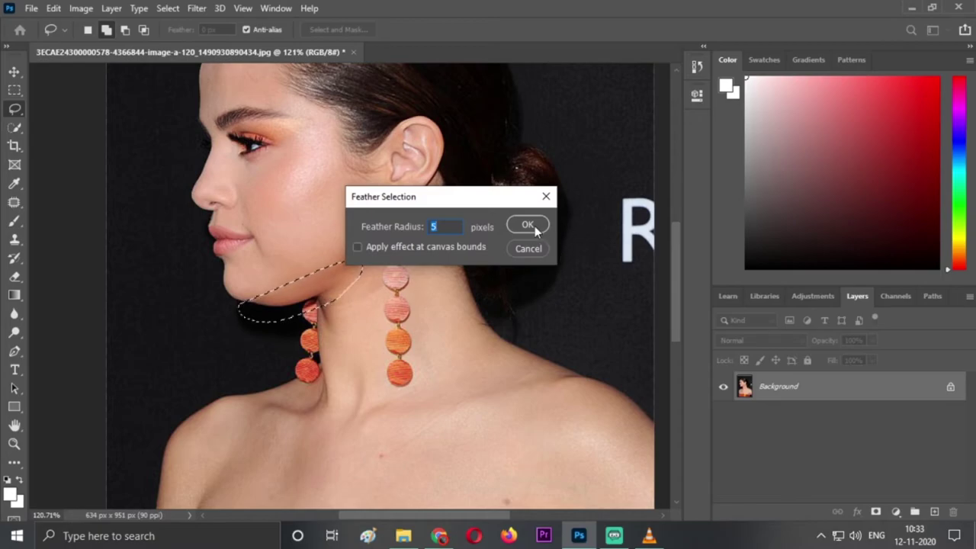
click(527, 224)
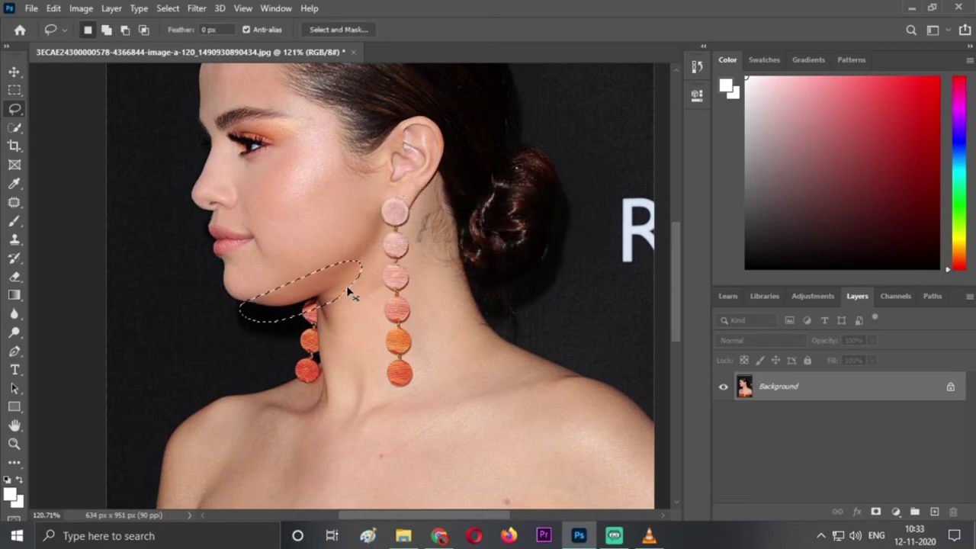
Copy the chin to a new layer and warp its underside upward toward the earring
key(ctrl+j)
key(ctrl+j)
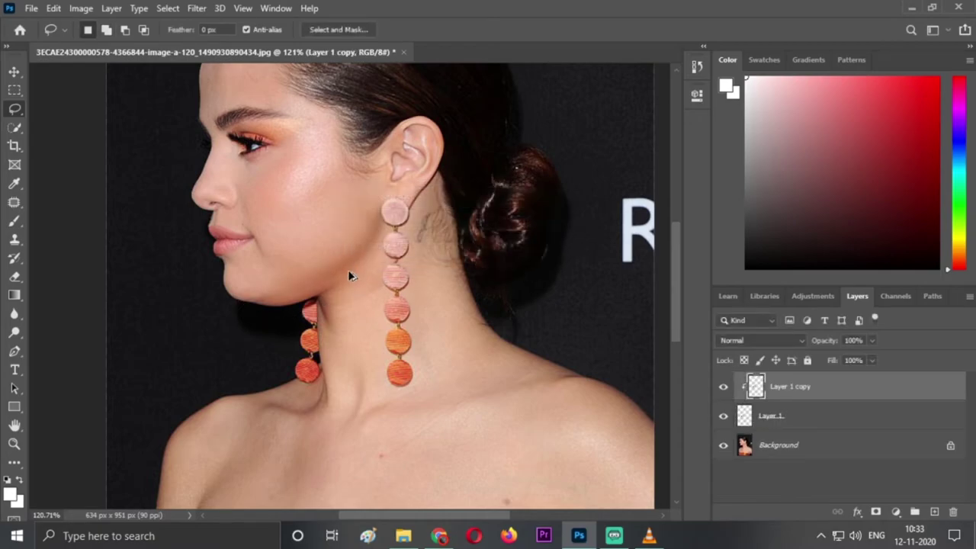
key(ctrl+t)
right_click(326, 285)
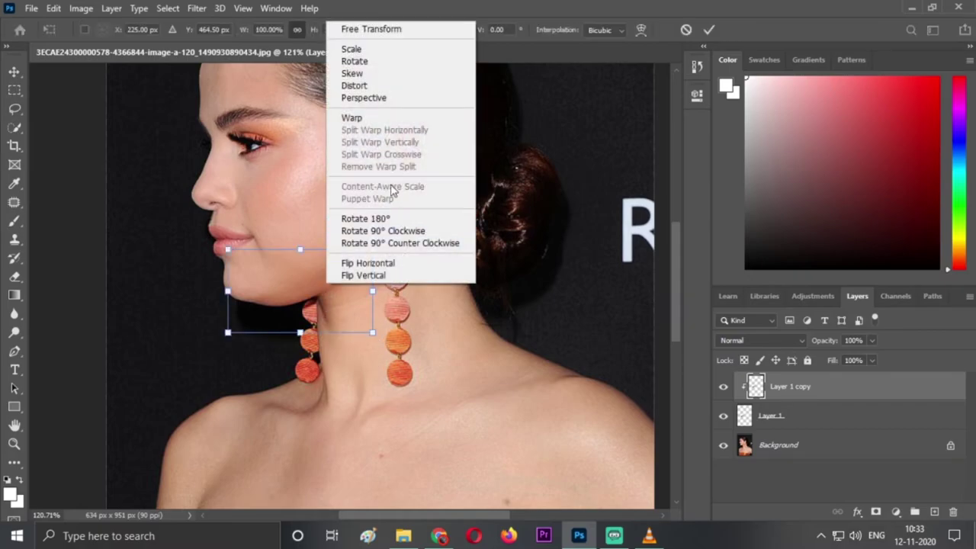
click(352, 117)
drag(325, 325, 291, 319)
click(811, 456)
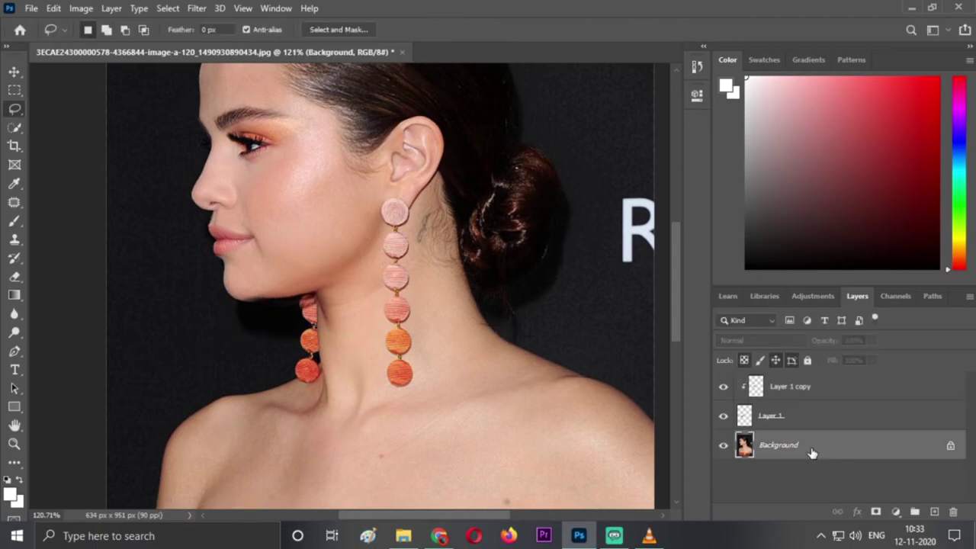
scroll(474, 467, down, 5)
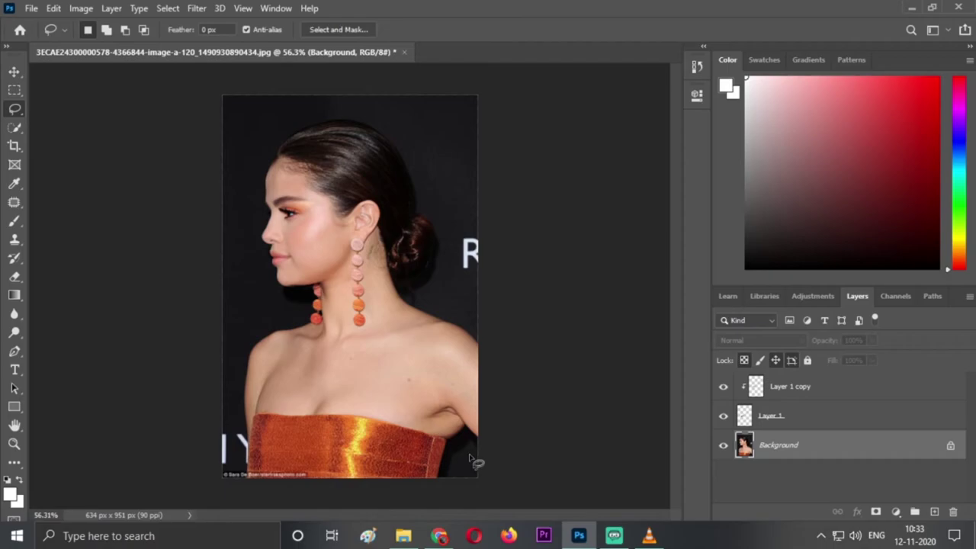
click(723, 387)
click(724, 387)
click(724, 387)
click(724, 388)
click(723, 387)
click(724, 388)
click(724, 387)
click(723, 387)
key(ctrl+plus)
click(723, 387)
scroll(243, 351, up, 3)
scroll(242, 351, up, 3)
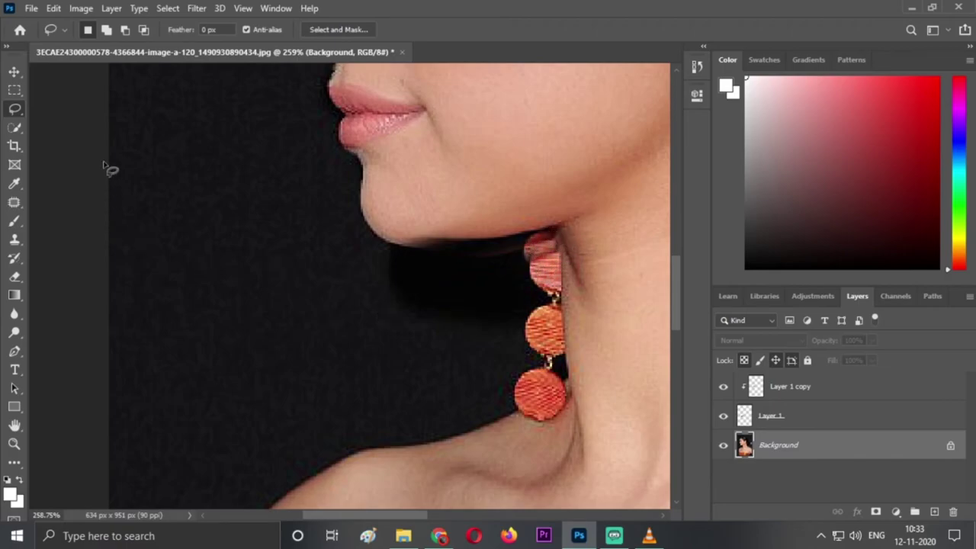
Reset the colours to default black and white and switch to the Brush tool
click(14, 183)
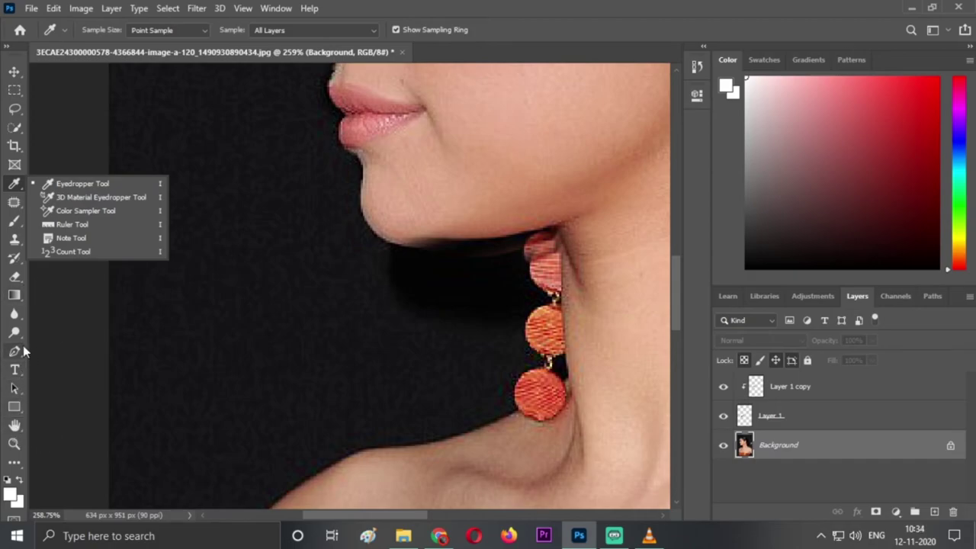
key(d)
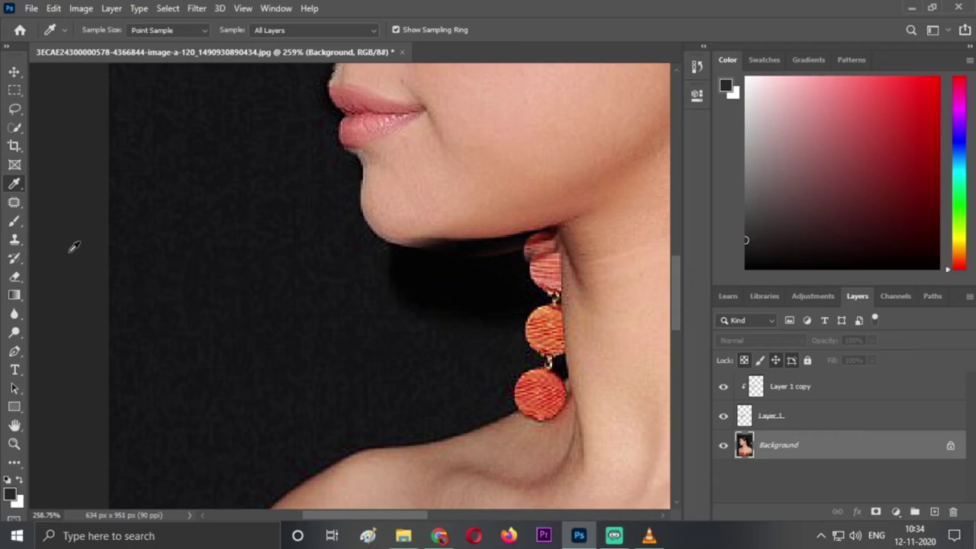
key(v)
key(b)
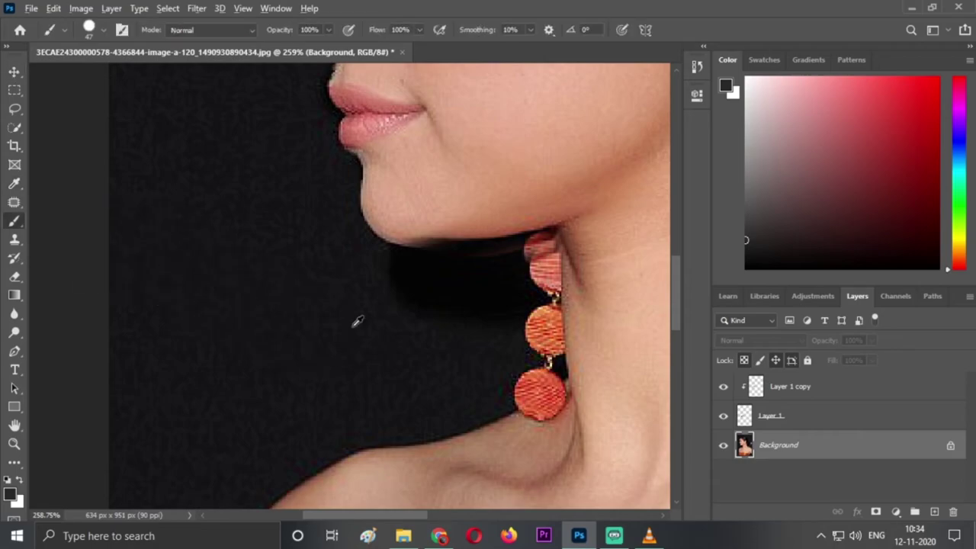
scroll(357, 322, down, 2)
scroll(358, 321, up, 2)
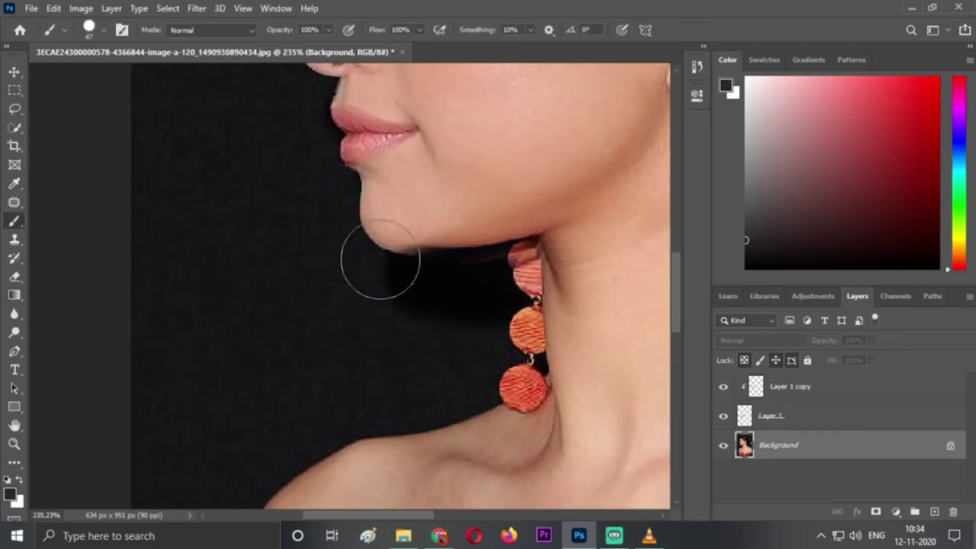
Set a Soft Round brush tip at 14 px and pick a near-black foreground colour
click(103, 30)
drag(96, 76, 92, 76)
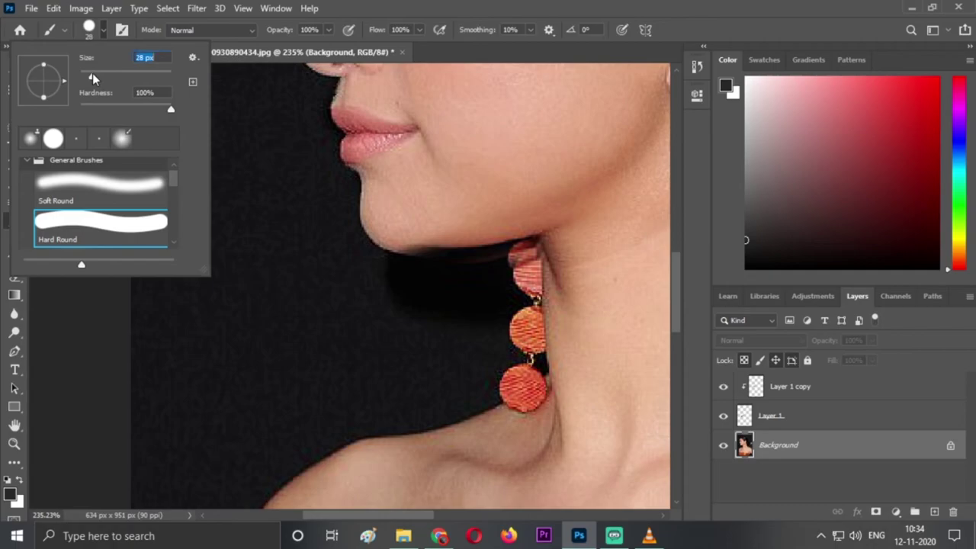
click(86, 206)
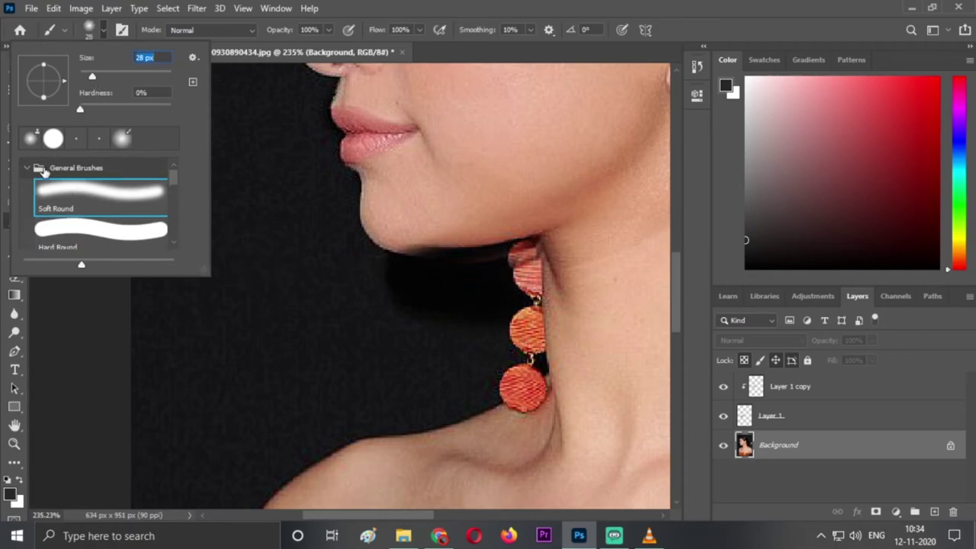
drag(88, 77, 85, 77)
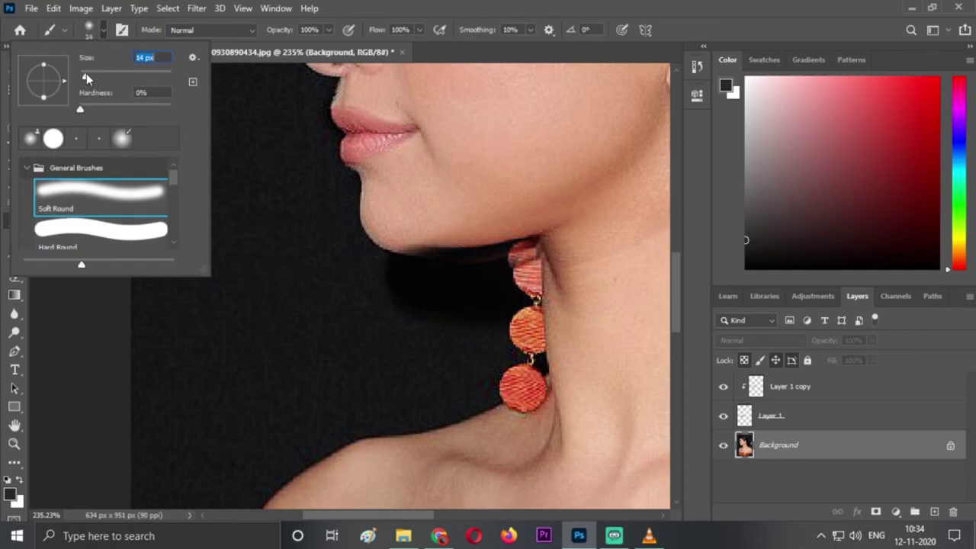
click(530, 247)
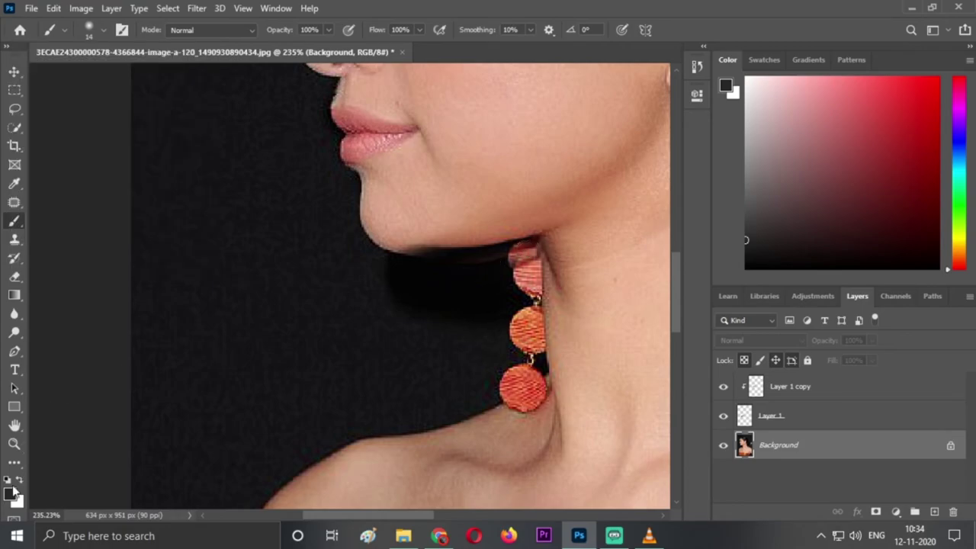
drag(766, 239, 750, 248)
Clone background pixels over the top of the earring beneath the chin with the Clone Stamp
click(15, 240)
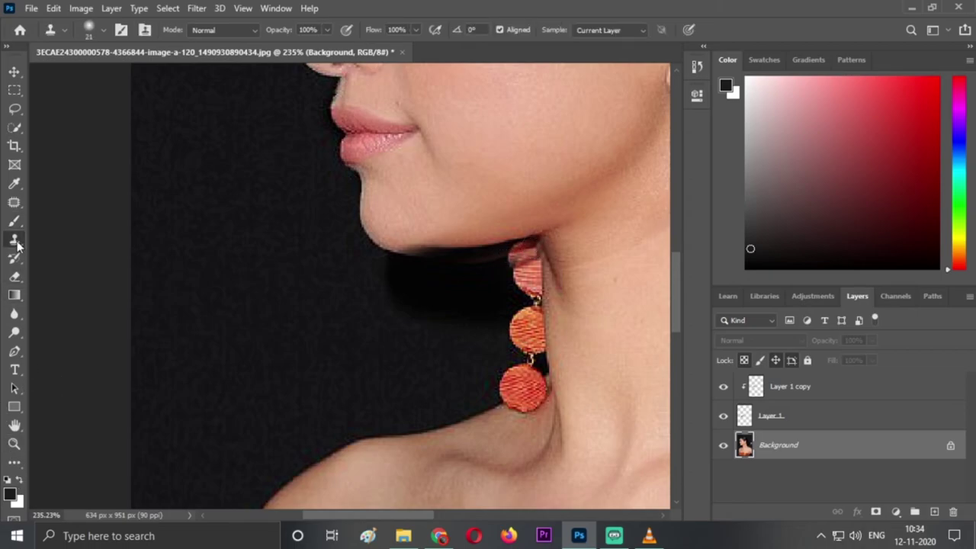
click(523, 251)
click(531, 253)
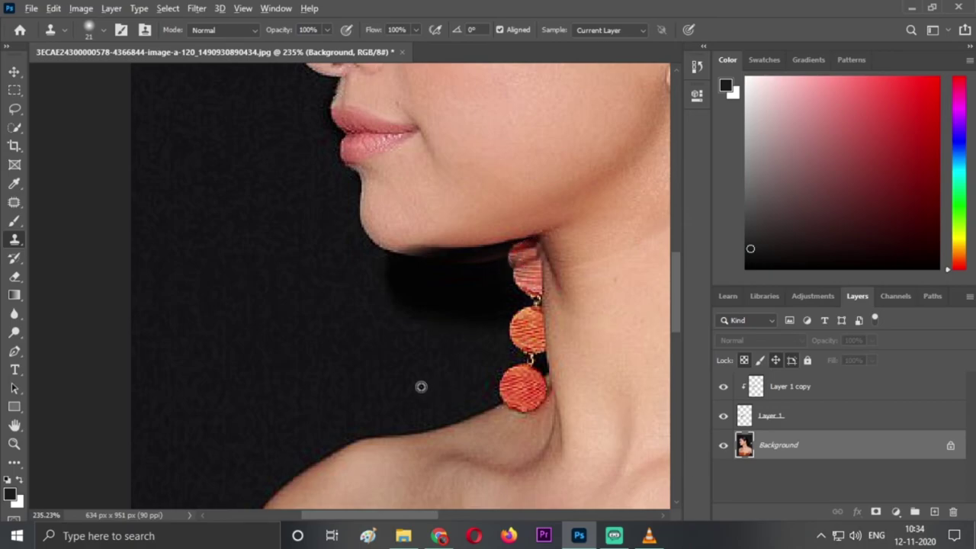
Toggle Layer 1 copy's visibility repeatedly to compare the chin and jaw, leaving it hidden
scroll(413, 384, down, 10)
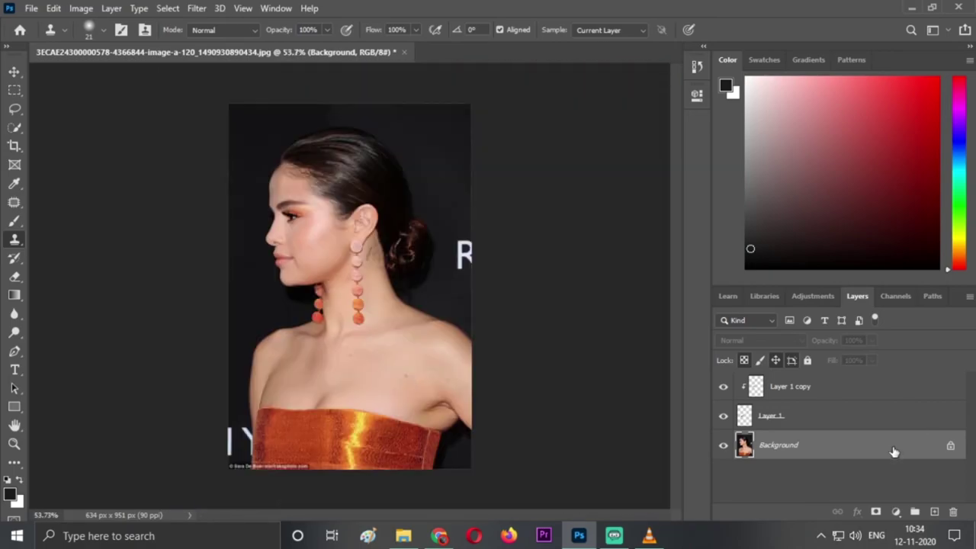
click(725, 400)
click(725, 400)
scroll(199, 388, up, 3)
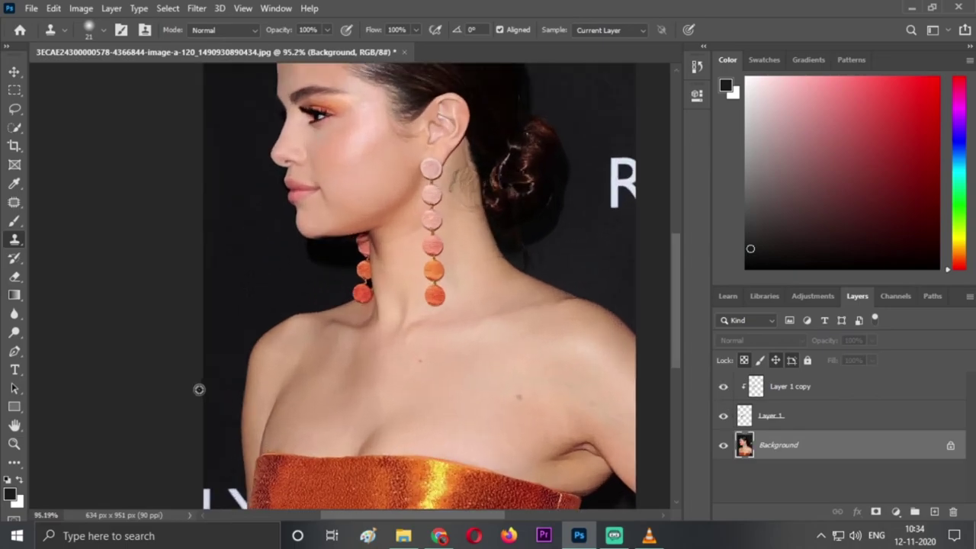
click(723, 387)
click(723, 387)
click(723, 388)
click(723, 387)
click(723, 387)
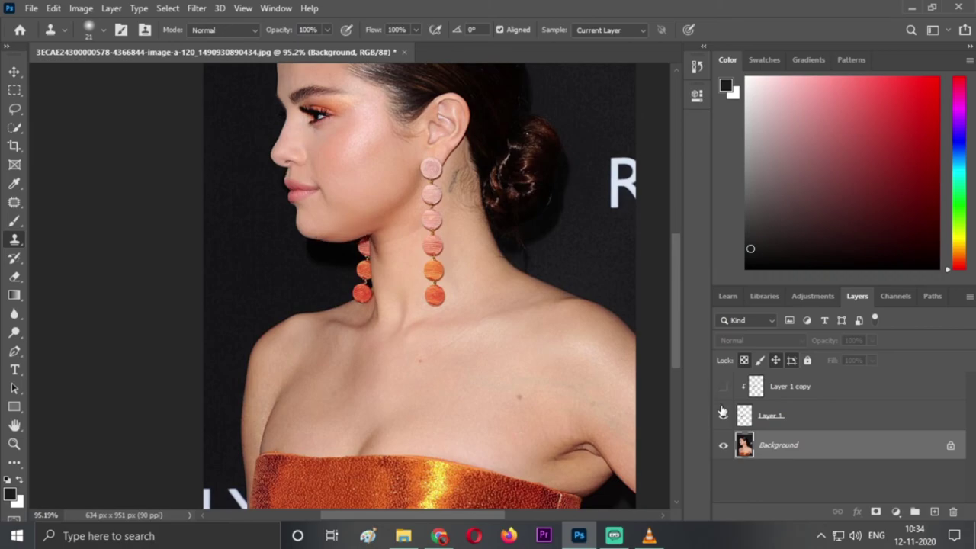
click(722, 387)
click(724, 389)
scroll(181, 419, up, 5)
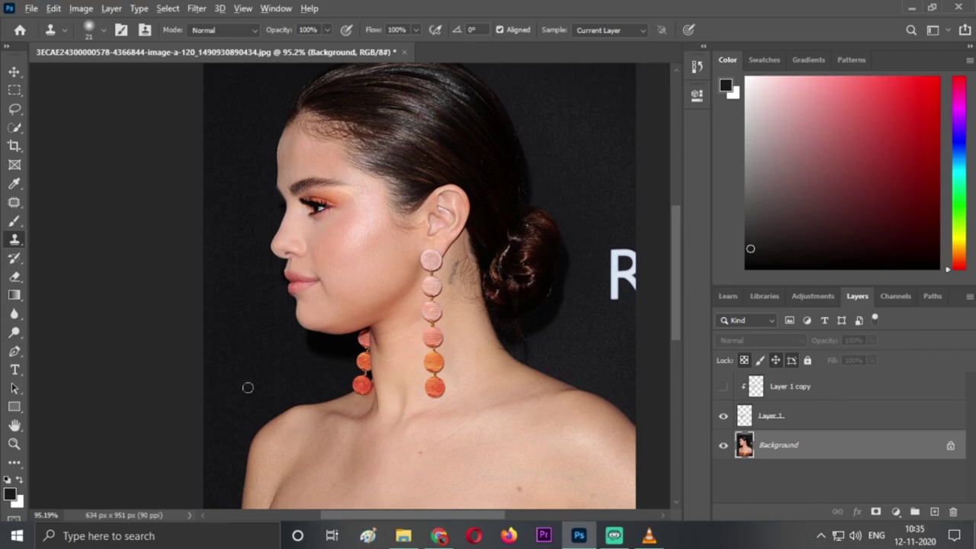
scroll(247, 388, down, 4)
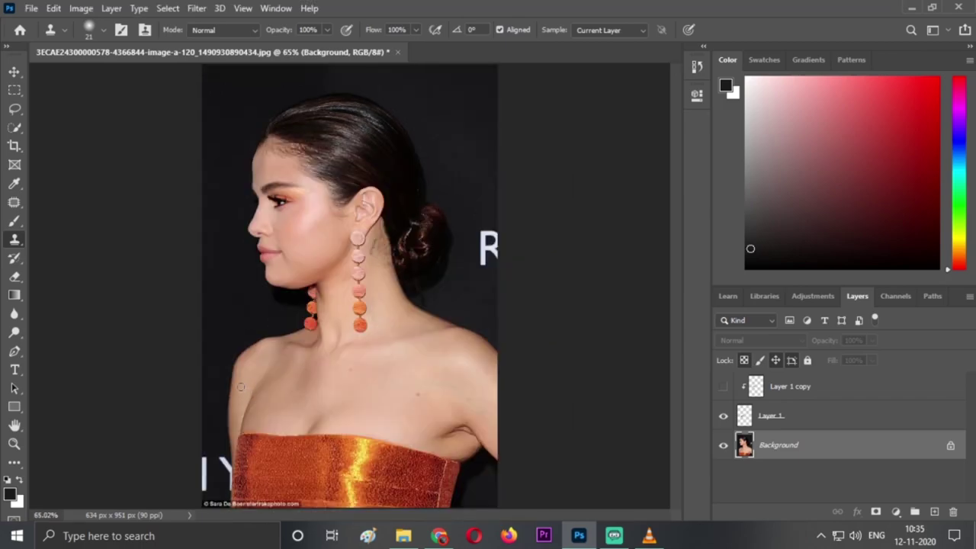